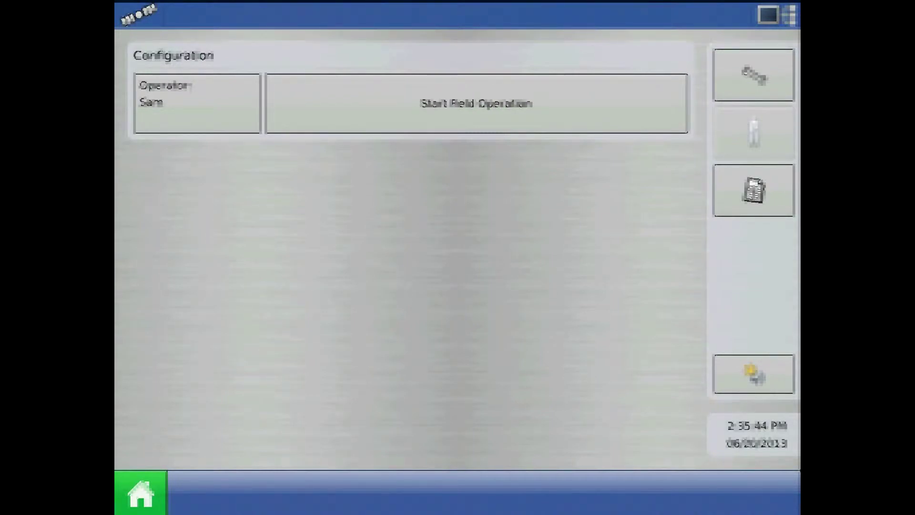
From Configuration Setup, start a new operating configuration of type Planting
click(753, 75)
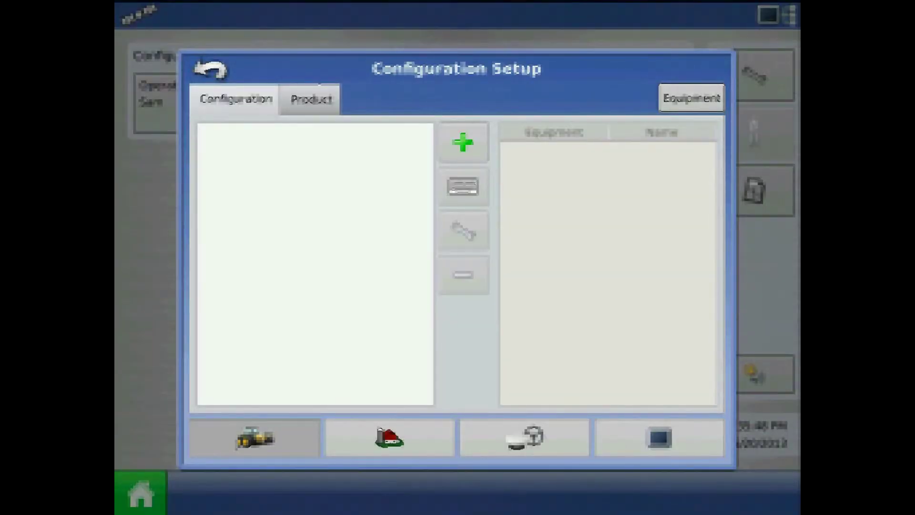
click(464, 142)
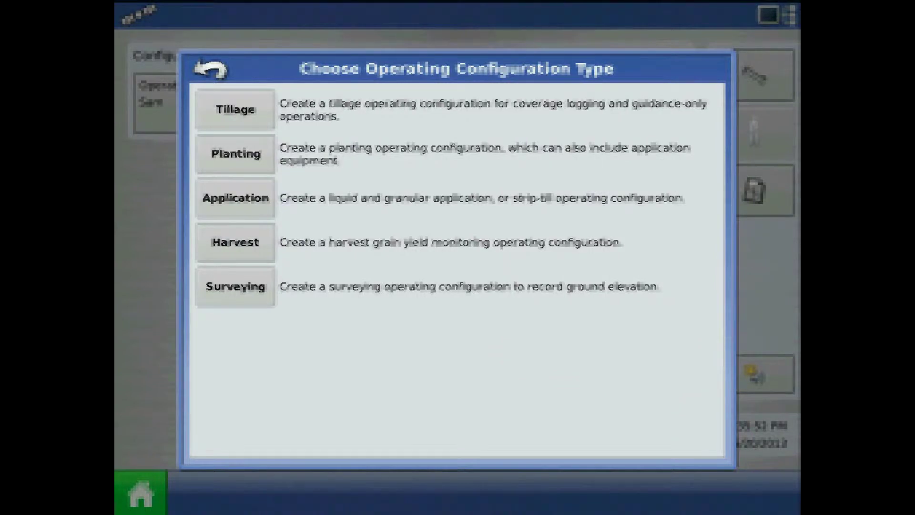
click(235, 154)
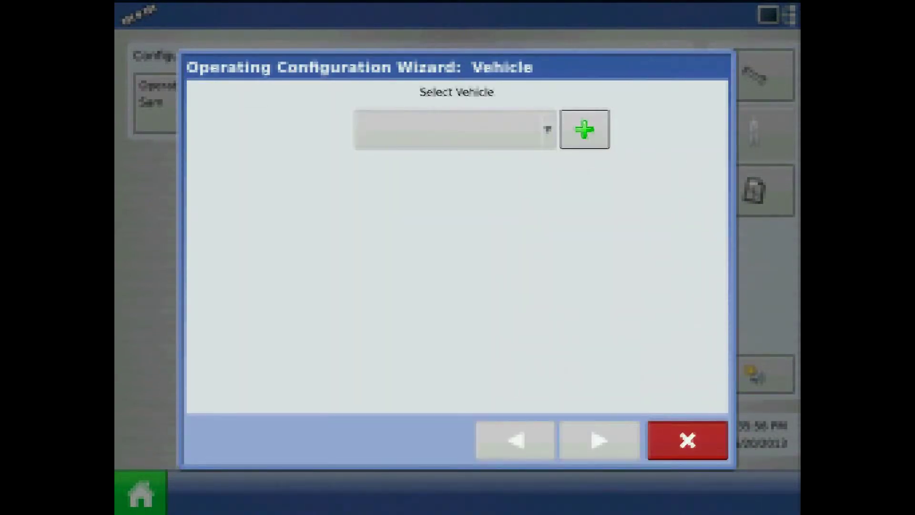
Add a new vehicle and enter its make as 'John Deere'
click(584, 129)
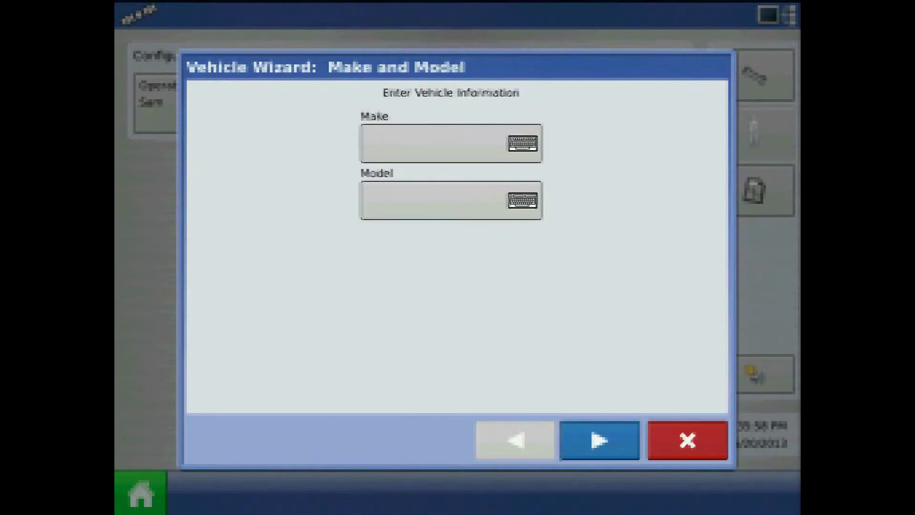
click(450, 143)
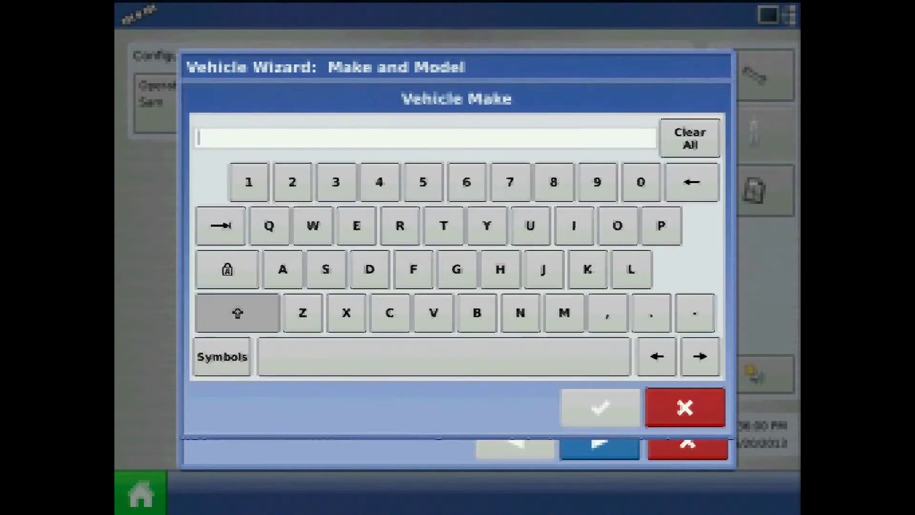
text(John)
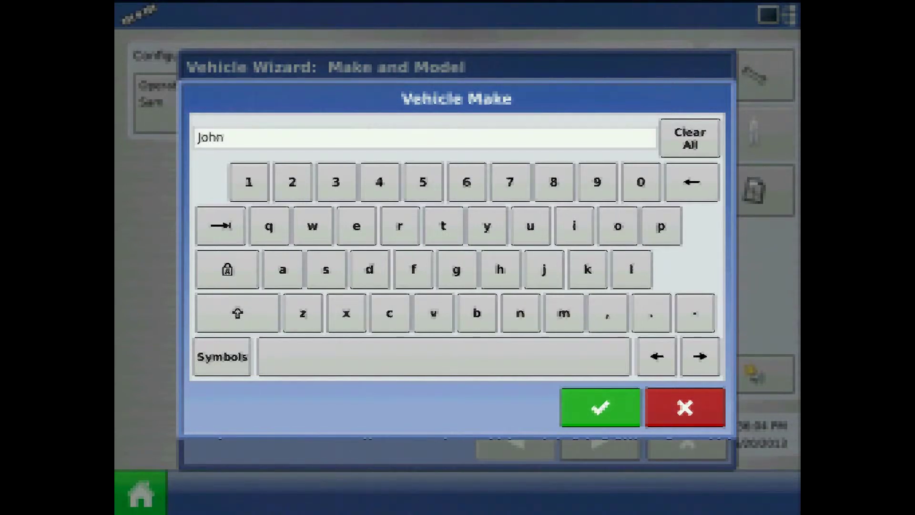
click(238, 312)
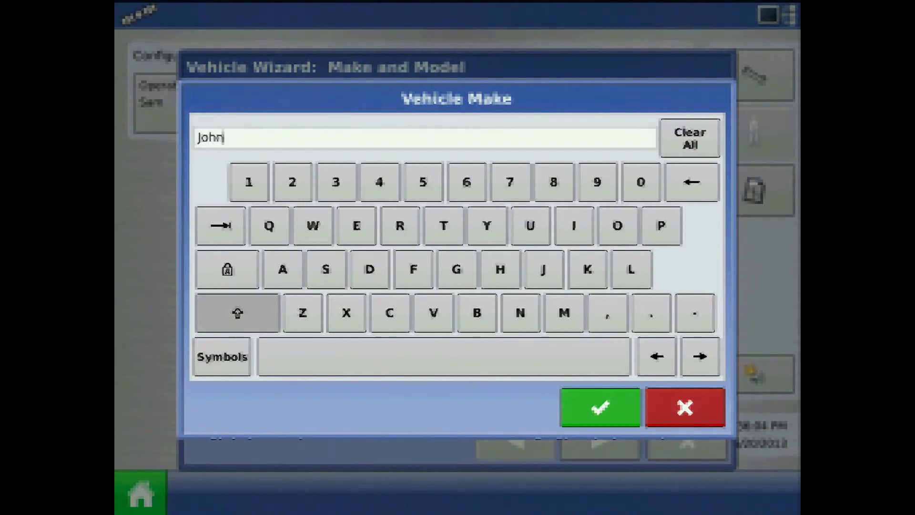
click(227, 270)
click(237, 312)
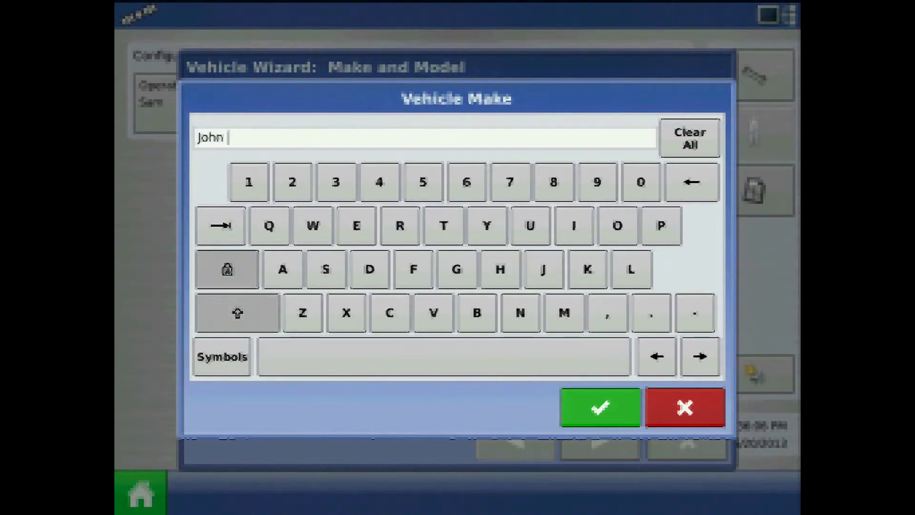
text(D)
click(227, 269)
text(ee)
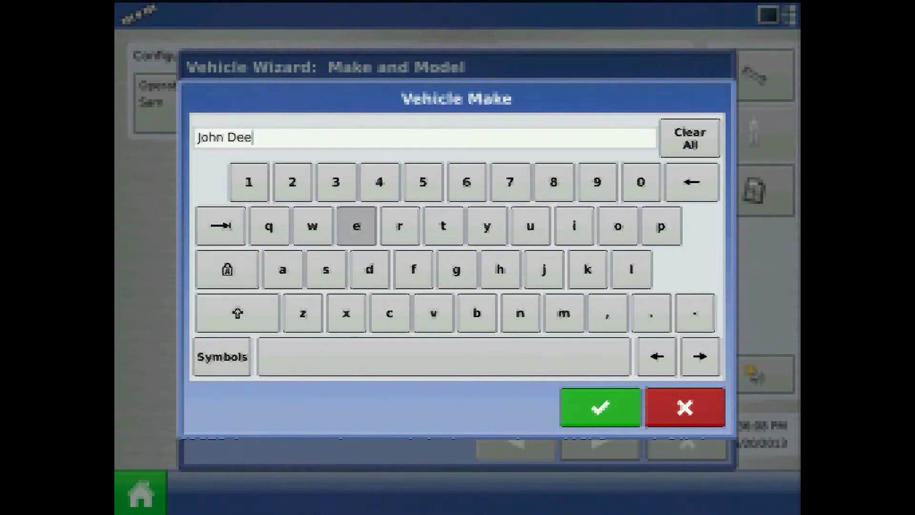
text(re)
click(600, 407)
Enter the vehicle model as '4855'
click(451, 200)
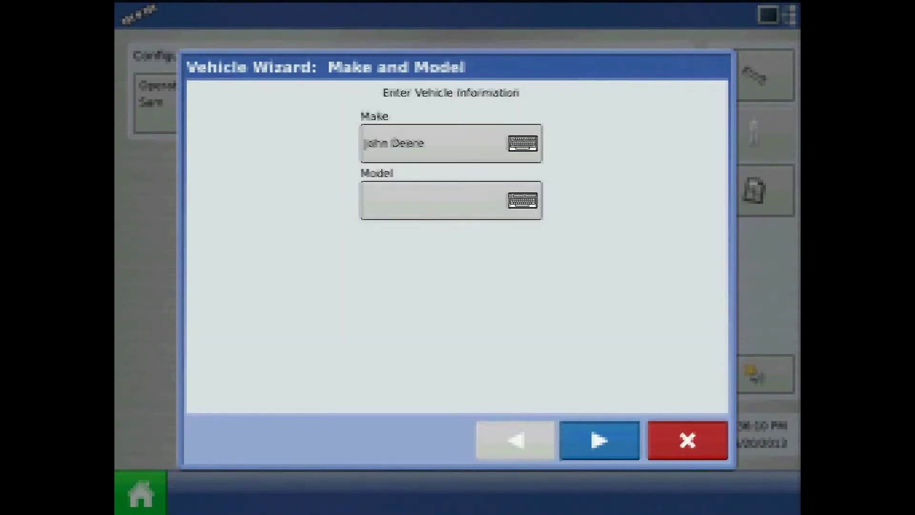
text(44)
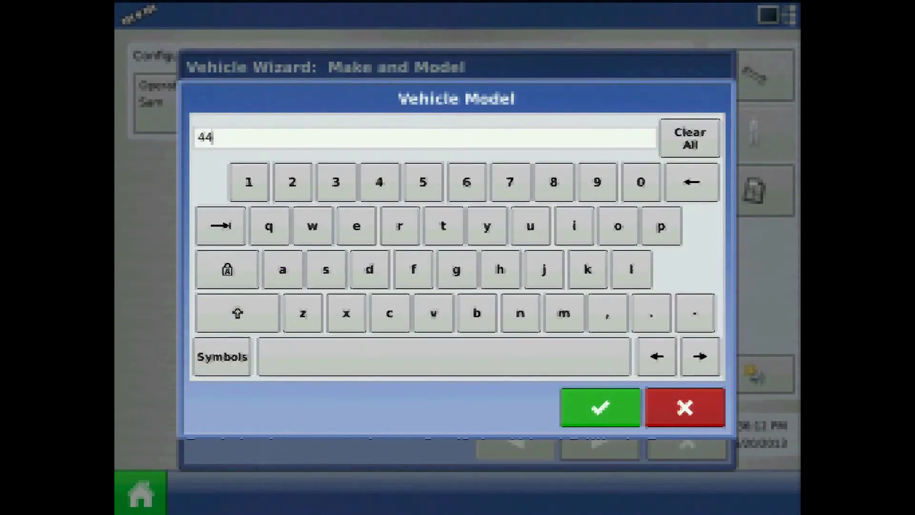
key(BackSpace)
text(855)
click(600, 407)
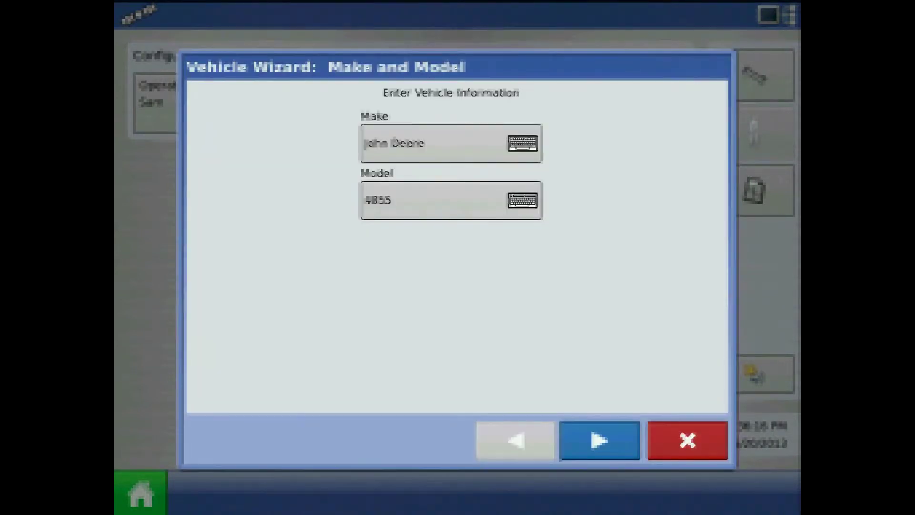
Give the vehicle a 54 in rear drawbar offset and save it as John Deere 4855
click(599, 440)
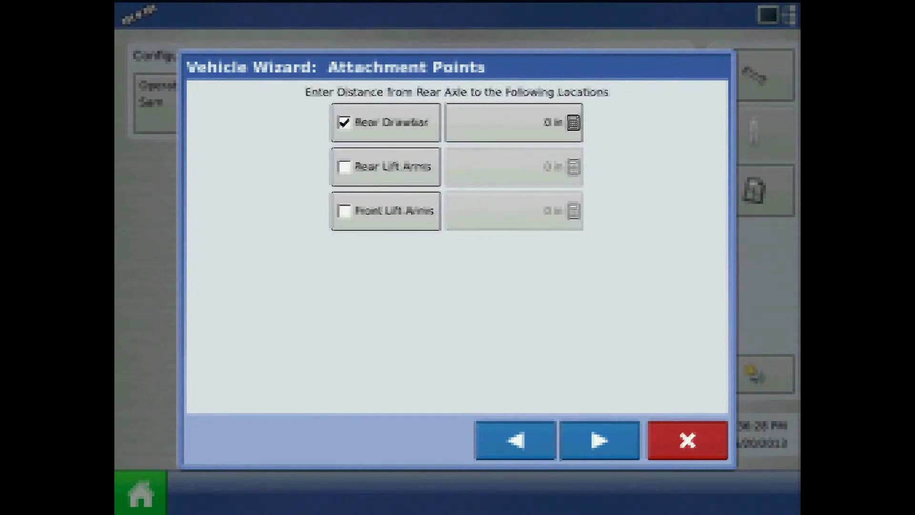
click(514, 123)
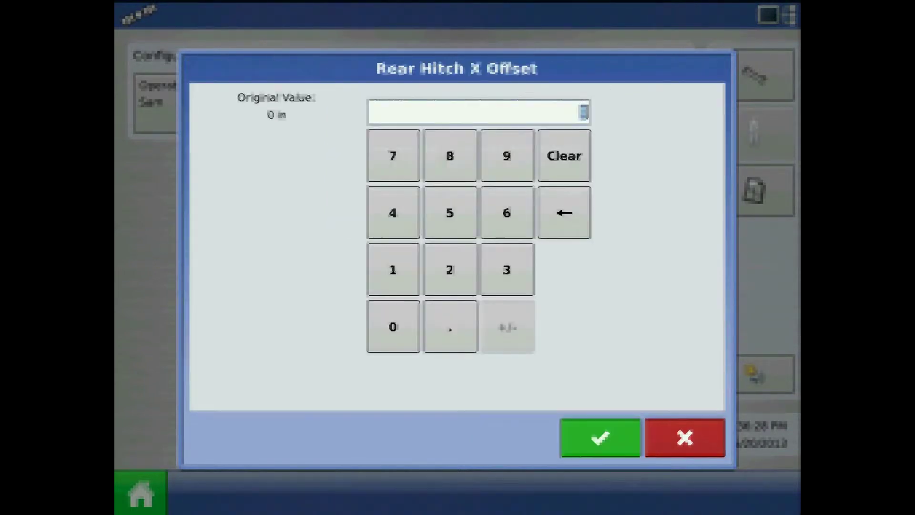
click(450, 212)
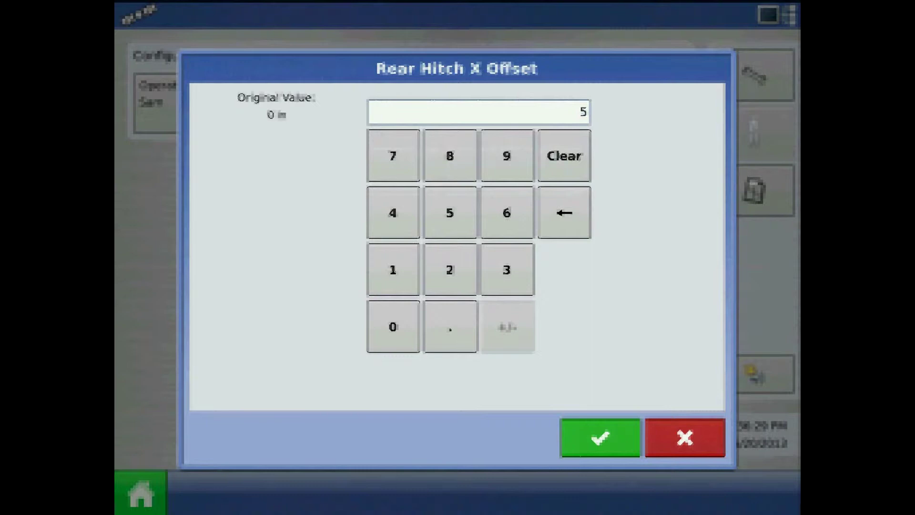
click(392, 212)
click(600, 437)
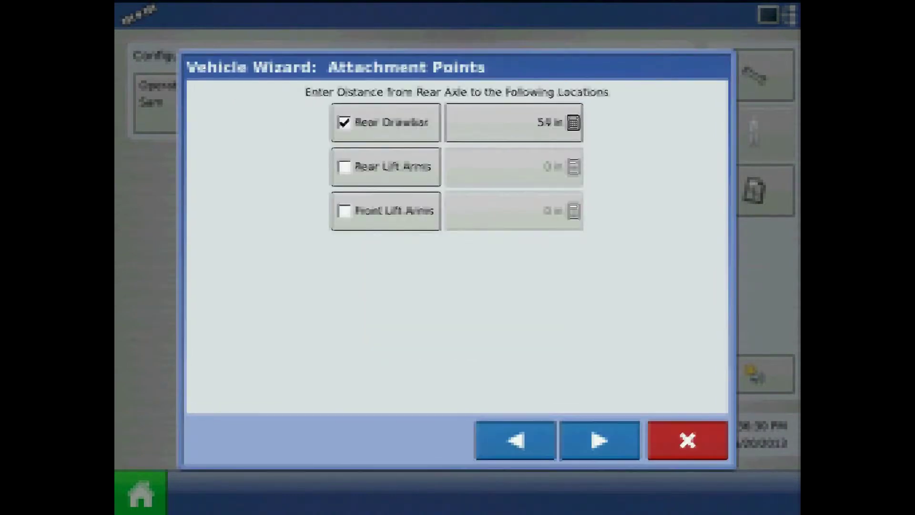
click(599, 440)
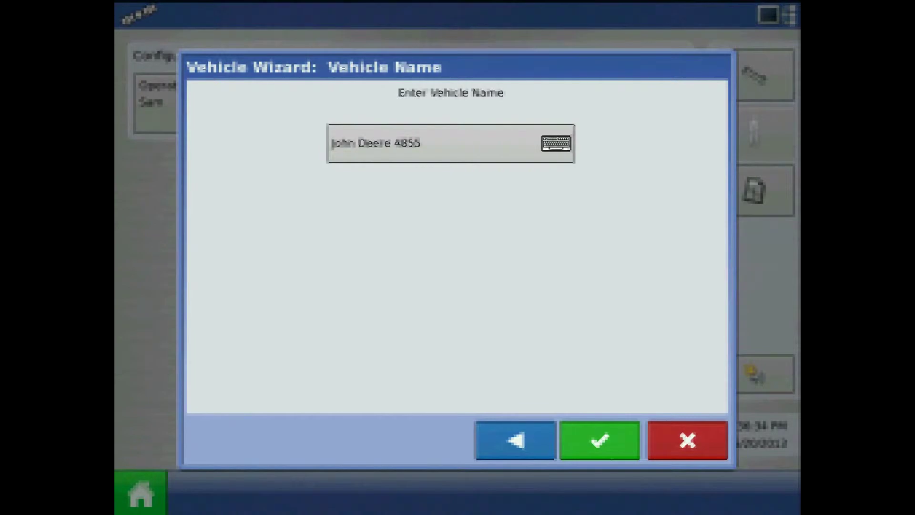
click(599, 440)
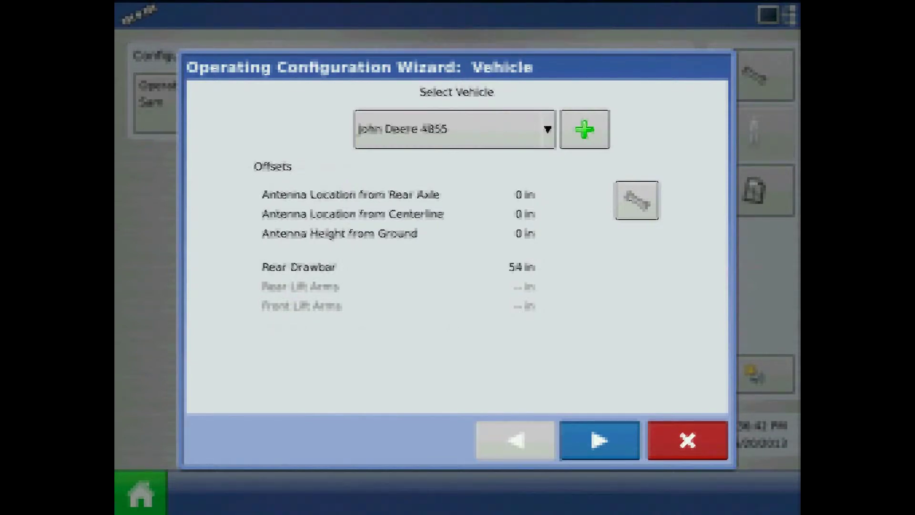
Add a new implement with the type kept as Planter
click(600, 441)
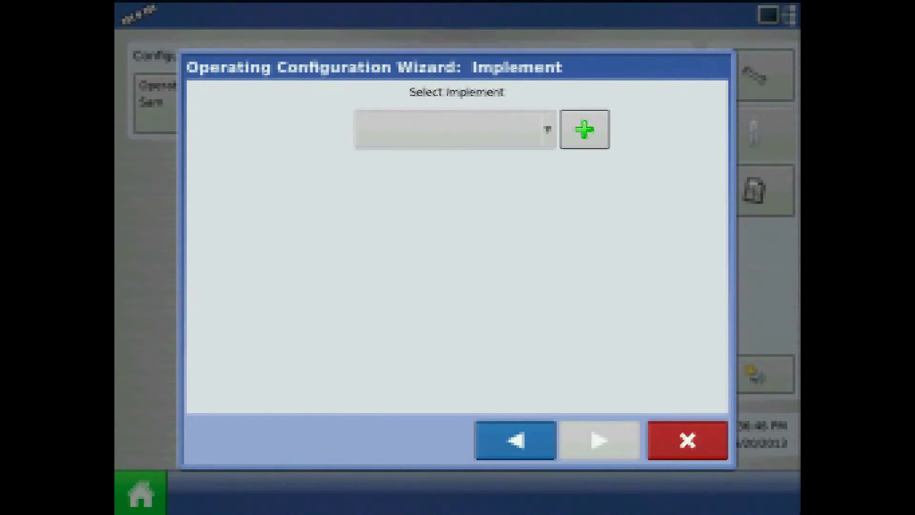
click(585, 129)
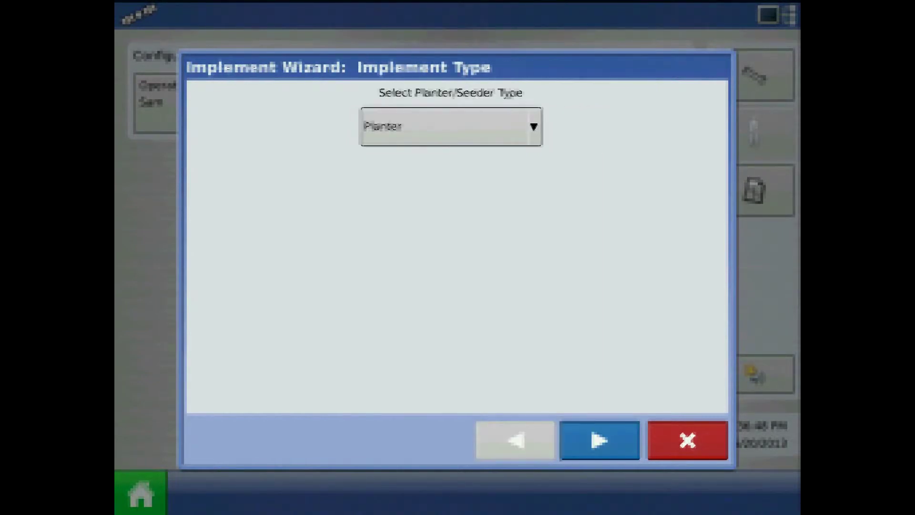
click(450, 127)
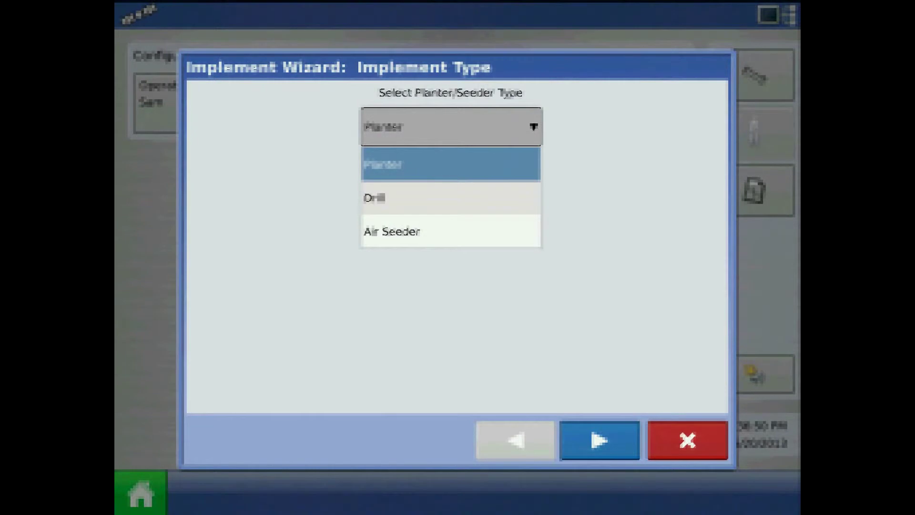
key(Return)
click(599, 440)
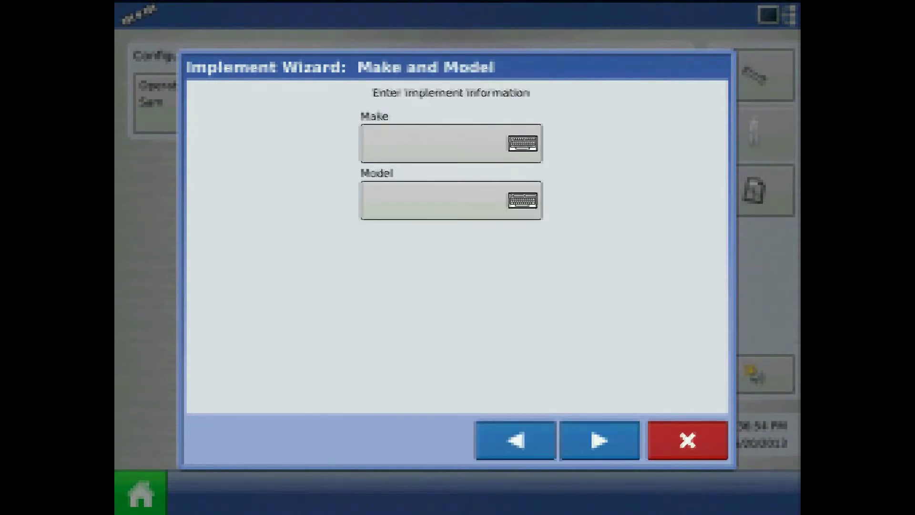
Enter the implement make 'Kinze' and model '3660'
click(451, 144)
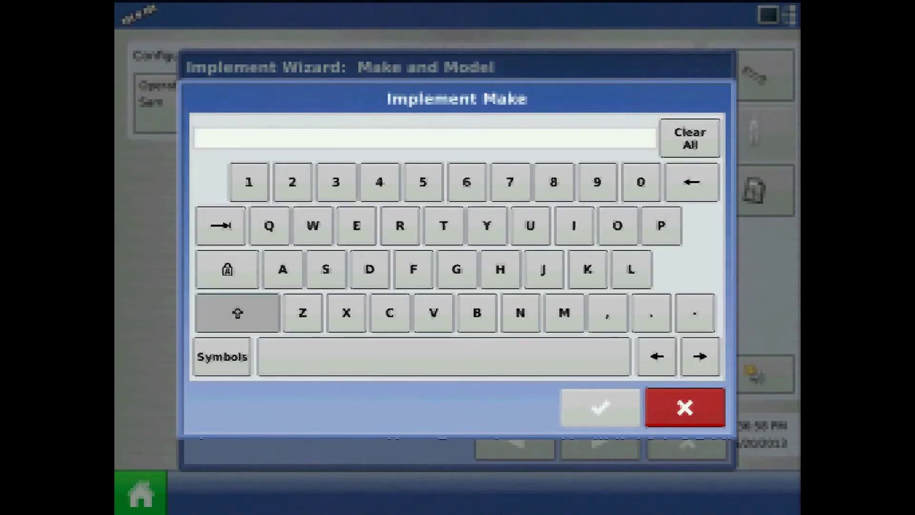
text(Ki)
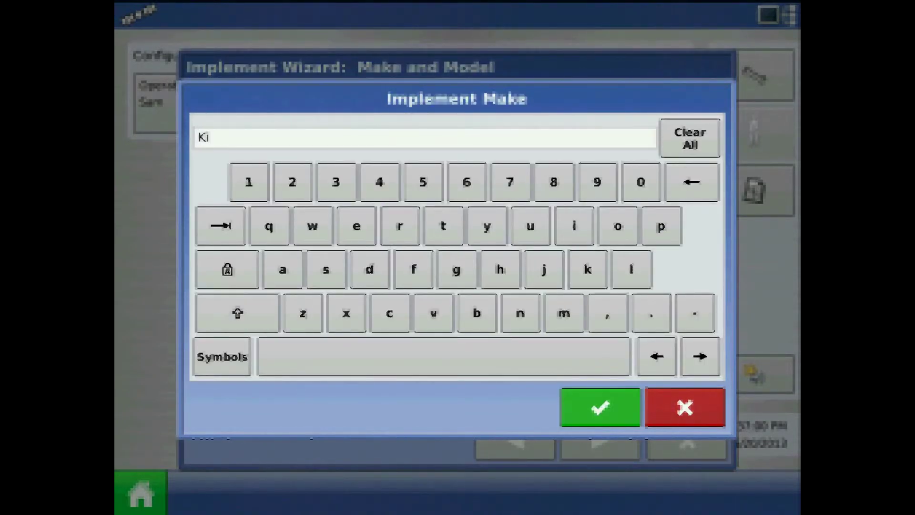
text(nze)
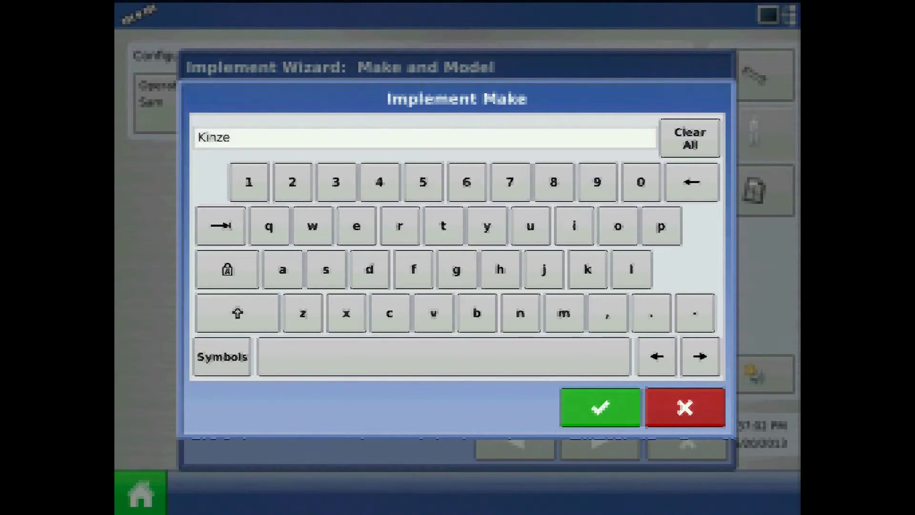
key(Return)
click(451, 201)
click(336, 183)
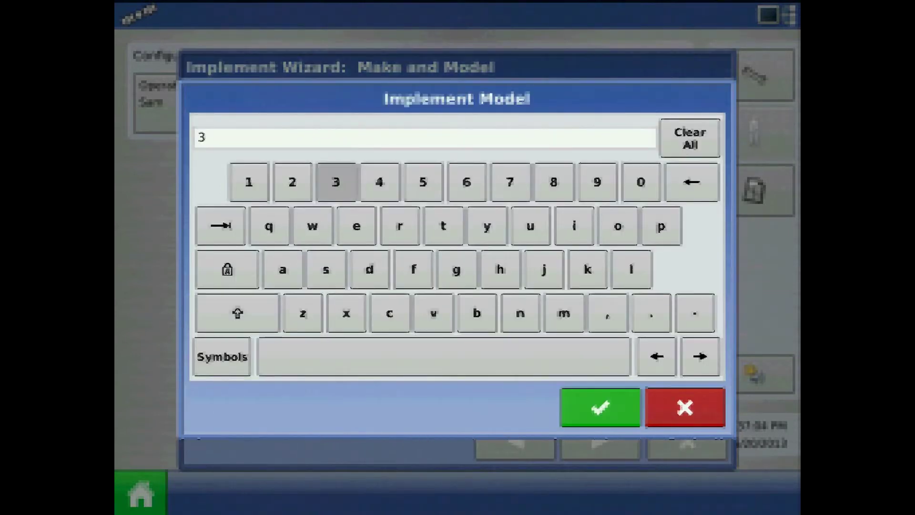
click(466, 183)
click(466, 183)
text(0)
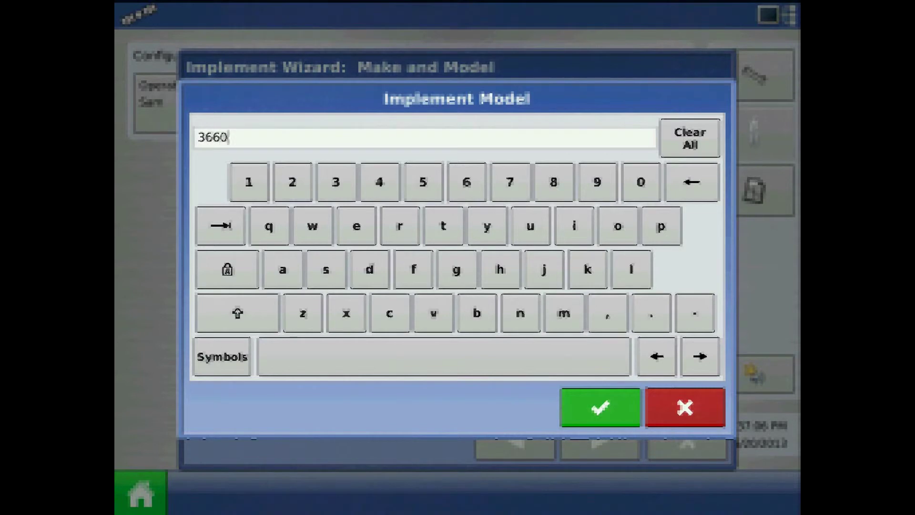
key(Return)
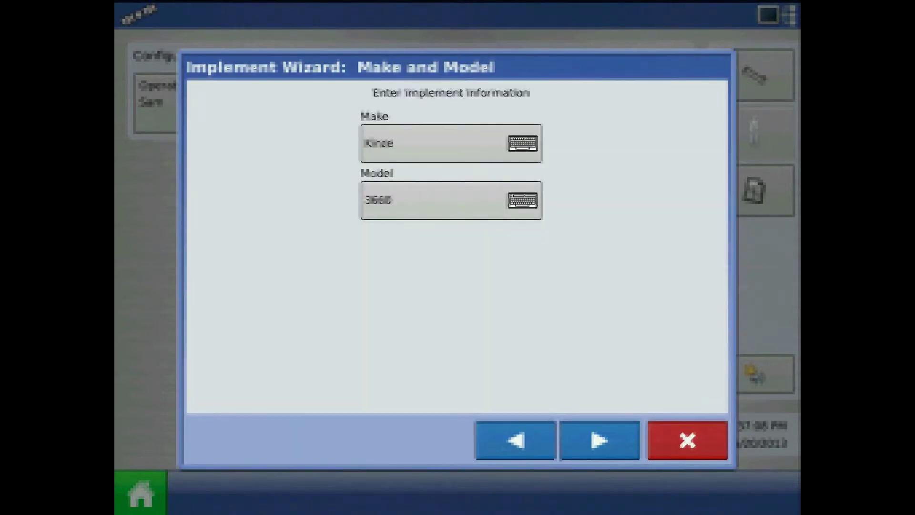
Keep Rear Drawbar as the implement attachment type
click(599, 441)
click(450, 143)
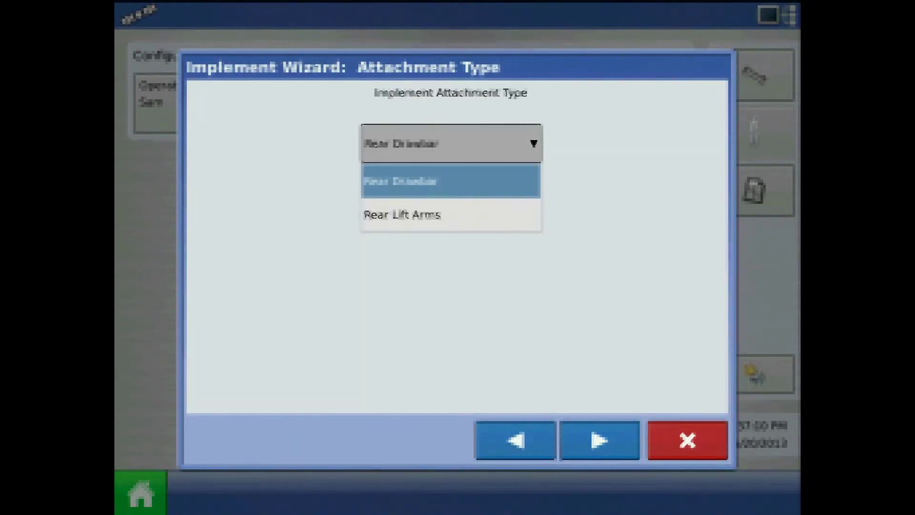
click(450, 182)
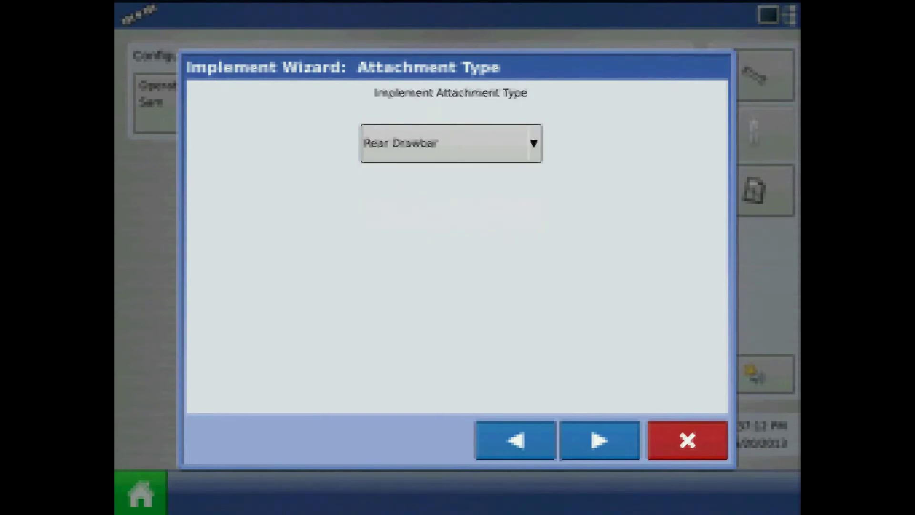
click(599, 440)
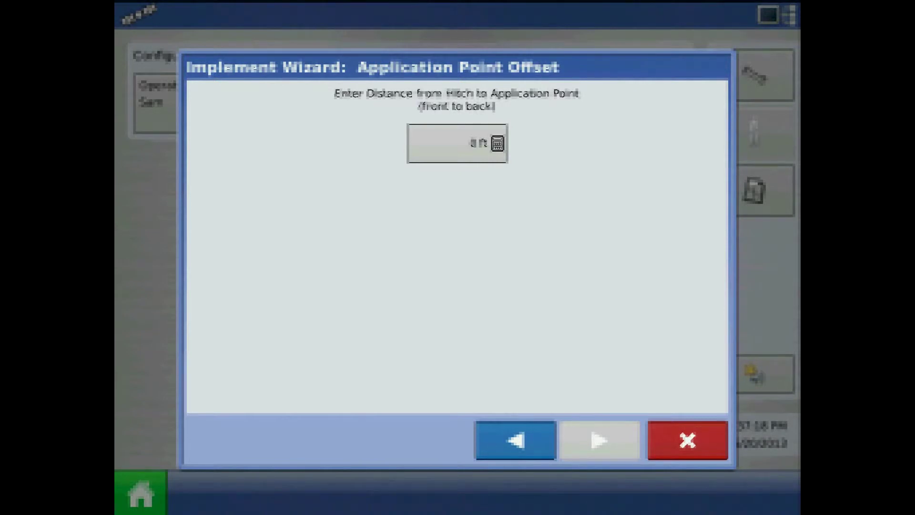
Set the hitch-to-application-point offset to 28 ft
click(457, 143)
click(449, 270)
click(449, 156)
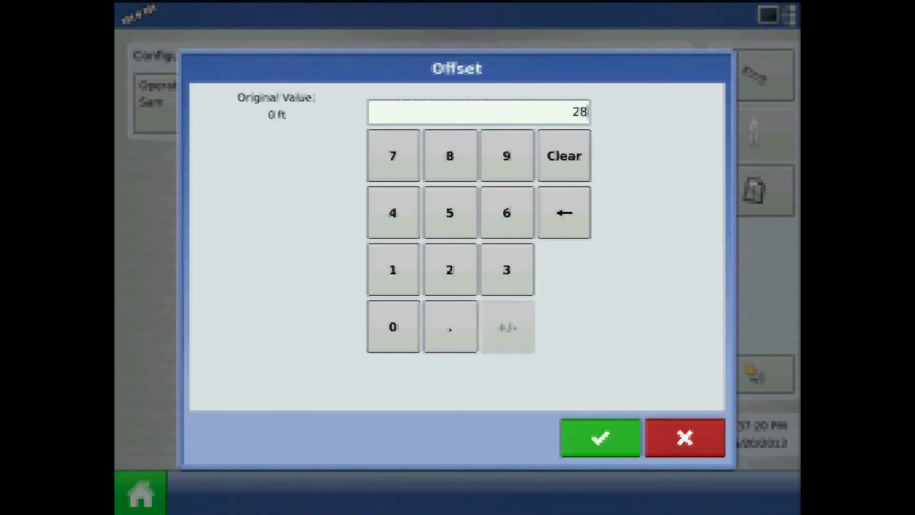
click(600, 437)
Enable Down Force on the planter and proceed with no seed rate controller
click(599, 439)
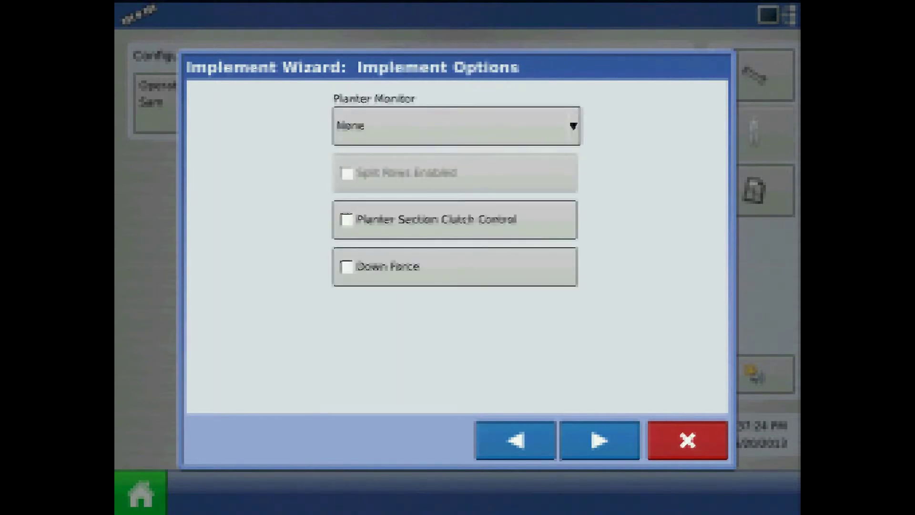
click(346, 266)
click(600, 440)
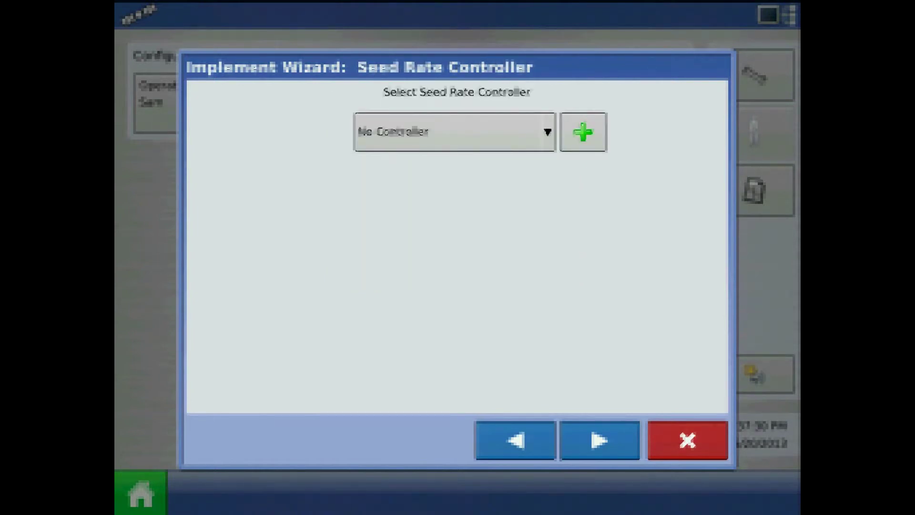
click(600, 440)
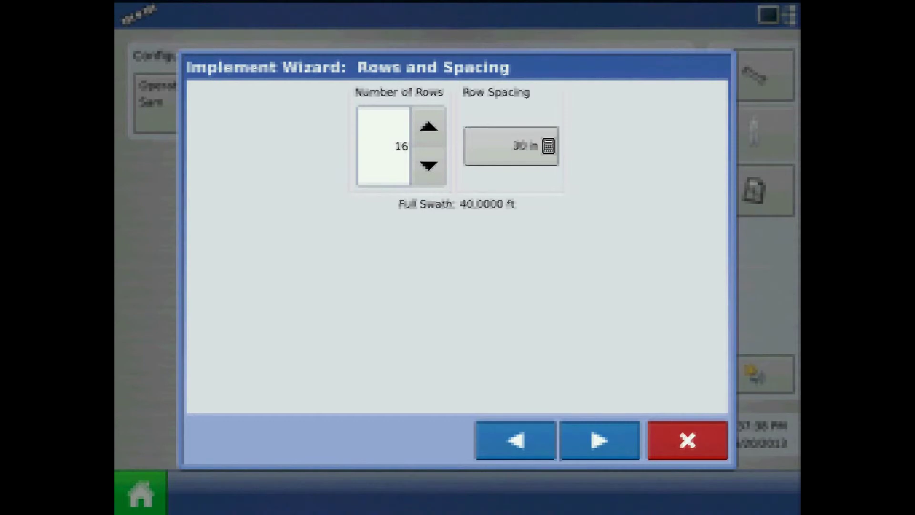
Accept 16 rows at 30 in, one section, no channels, and choose a Standard implement switch
click(599, 439)
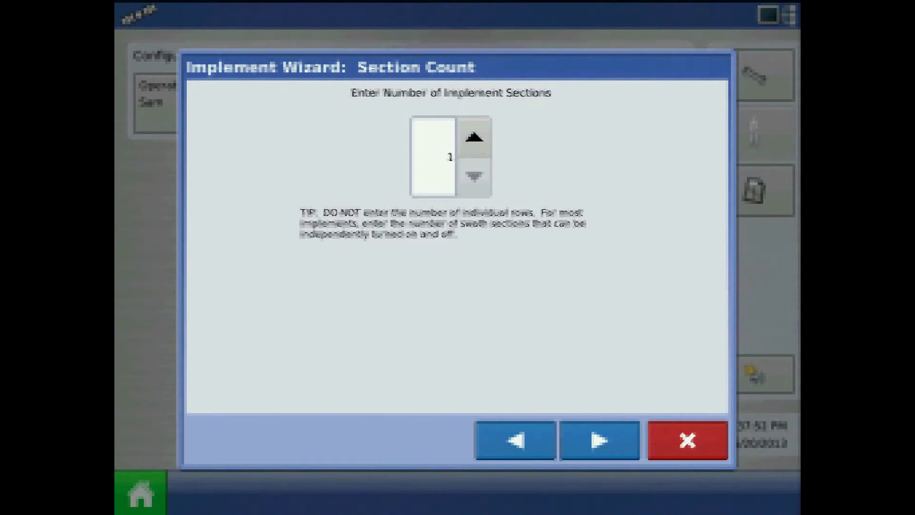
click(600, 440)
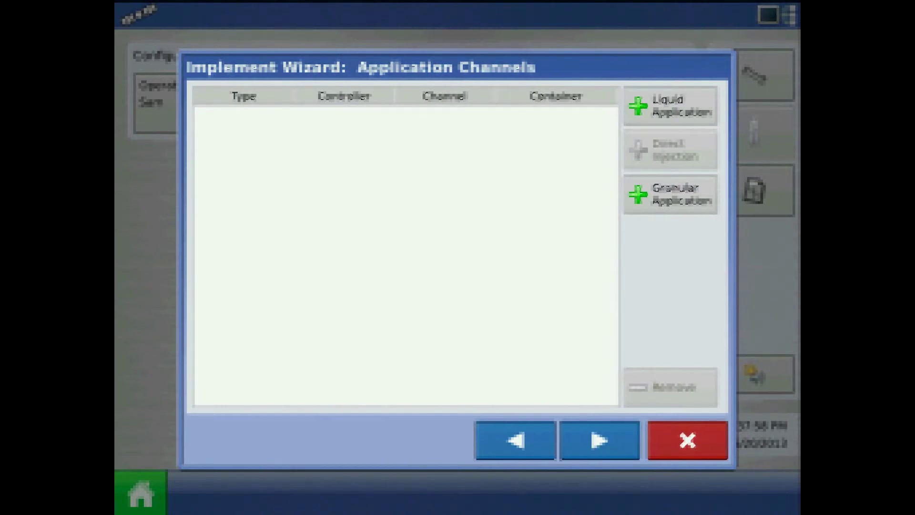
click(599, 440)
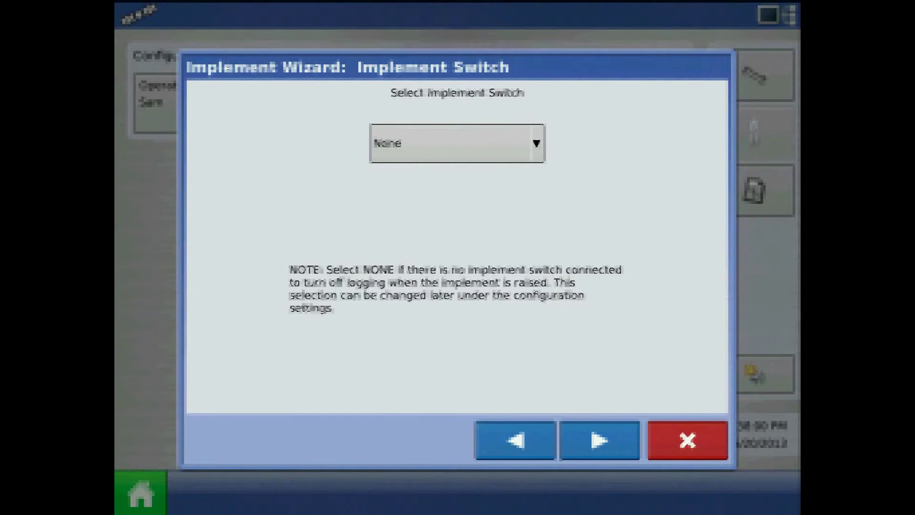
click(457, 143)
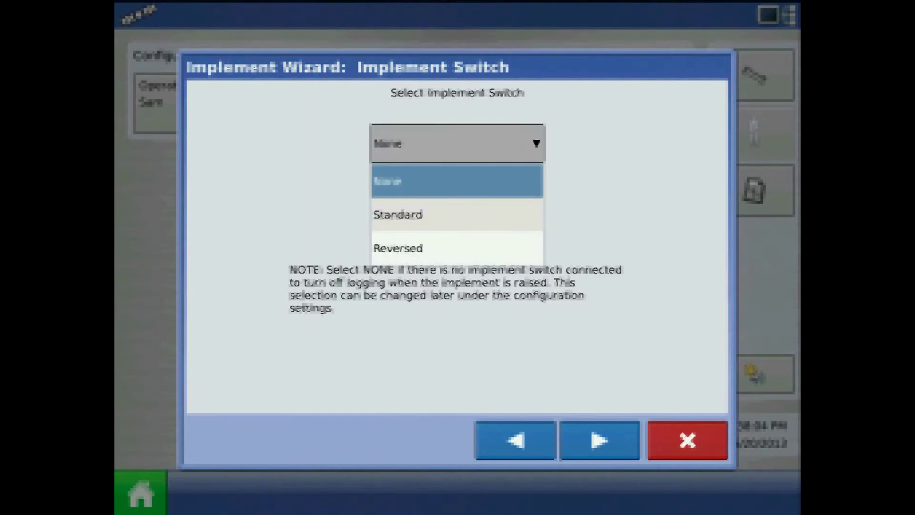
click(398, 214)
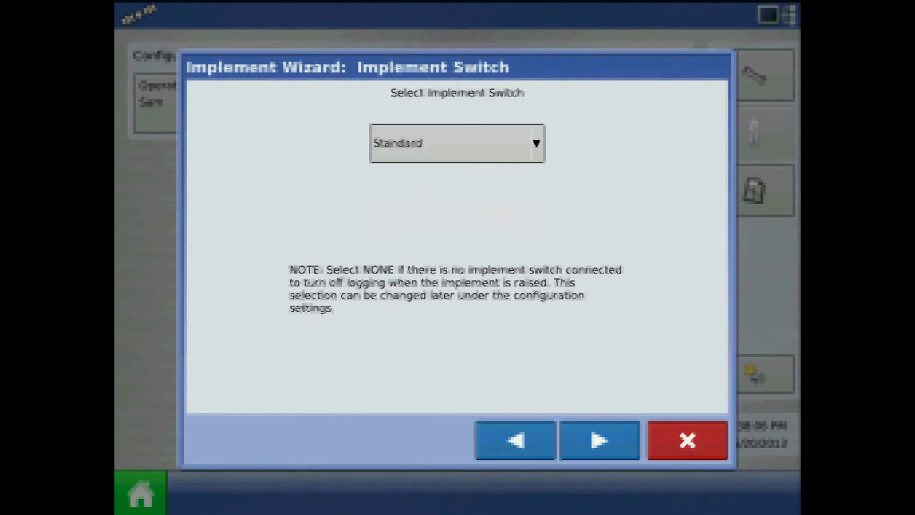
click(599, 440)
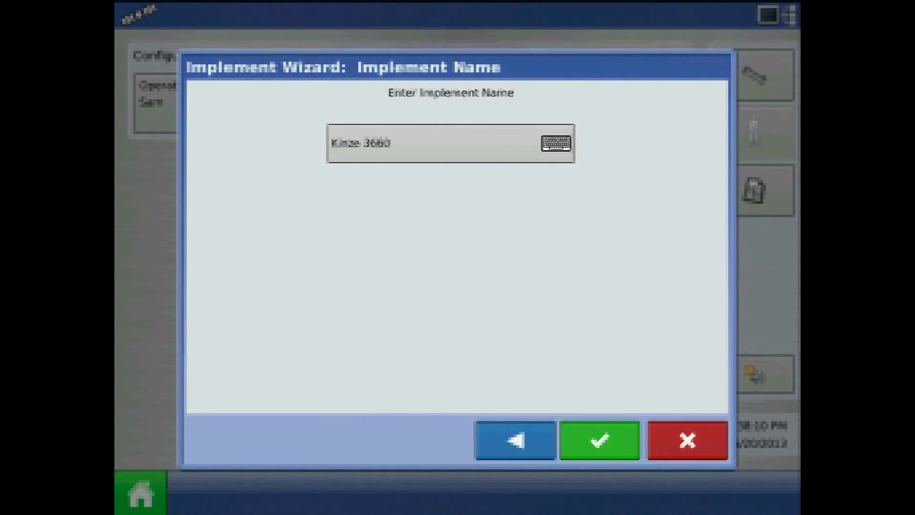
Save the implement as Kinze 3660 and keep Single Variety planting
click(599, 440)
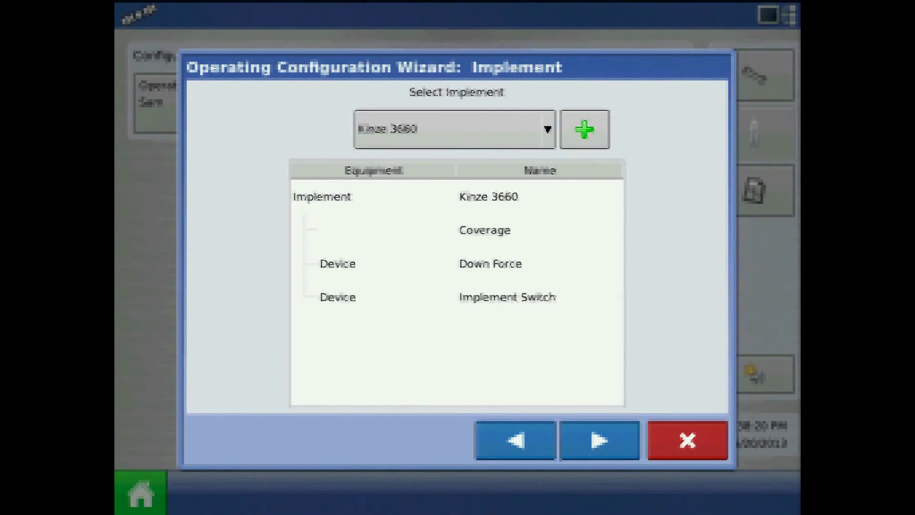
click(599, 440)
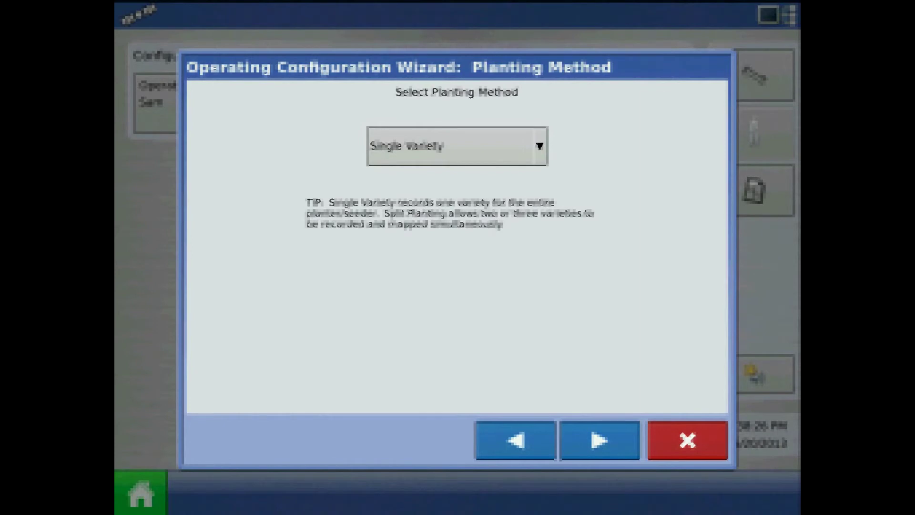
click(599, 440)
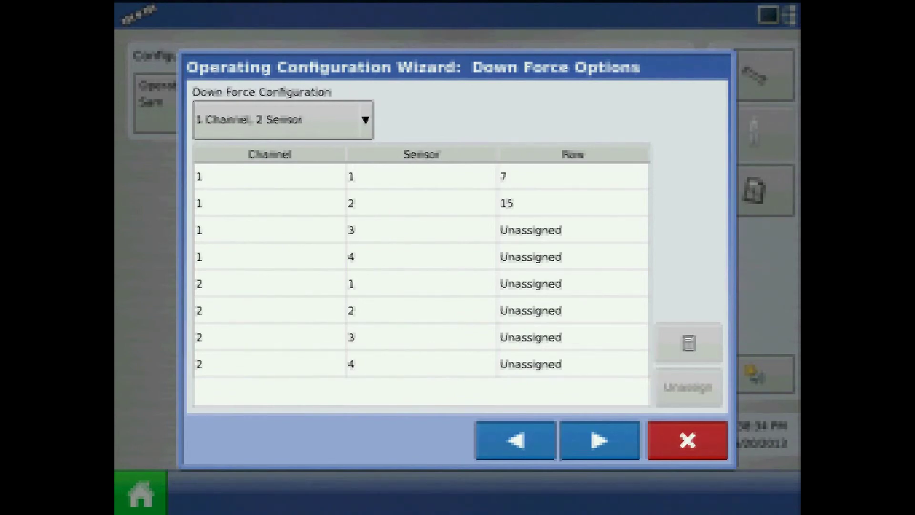
Switch down force configuration to Custom and map channel 1 sensor 1 to row 2
click(283, 121)
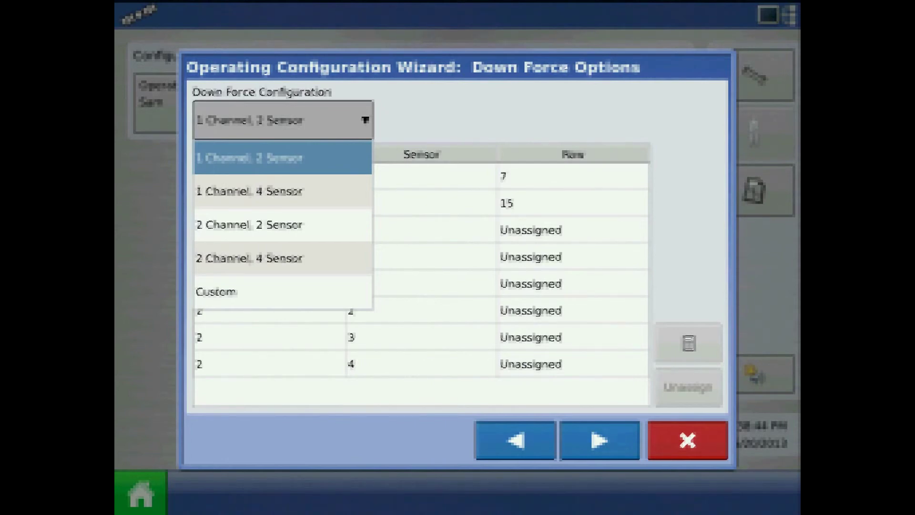
click(282, 292)
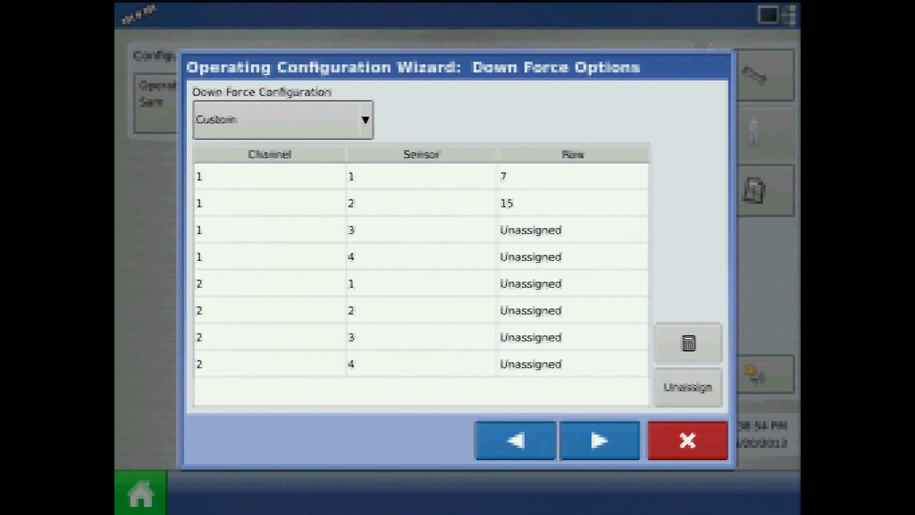
click(421, 177)
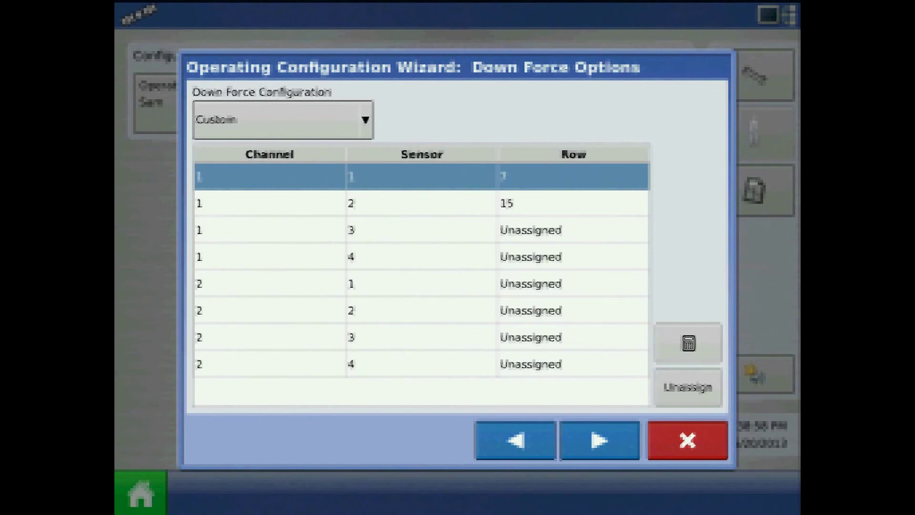
click(688, 342)
click(449, 269)
click(600, 437)
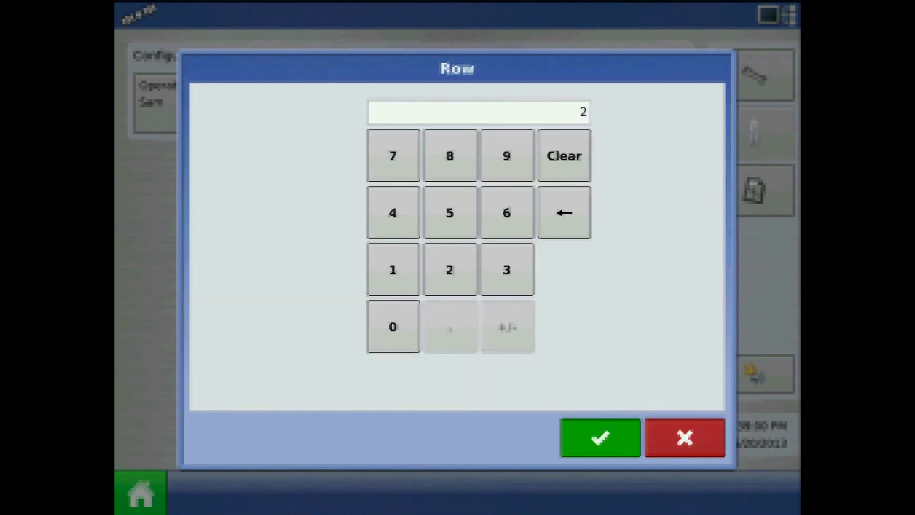
Map channel 2 sensors 1 and 2 to rows 8 and 11
click(421, 284)
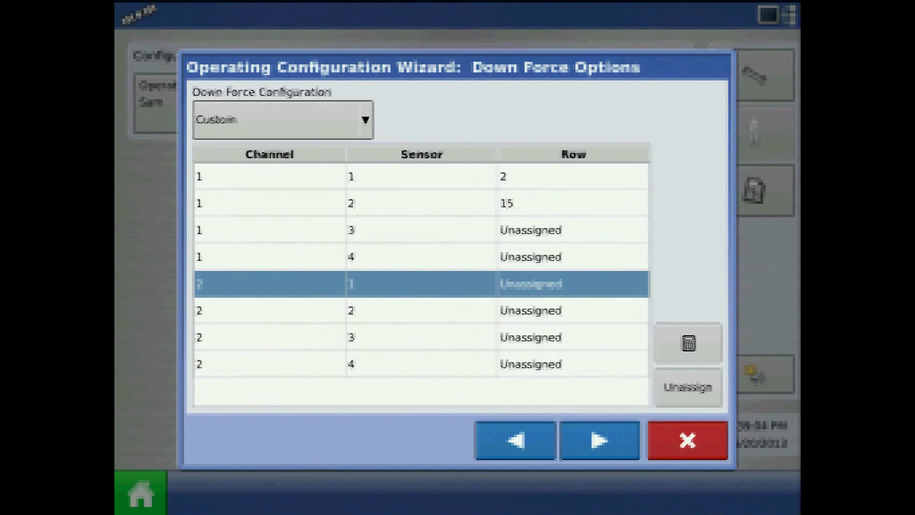
click(689, 342)
click(449, 155)
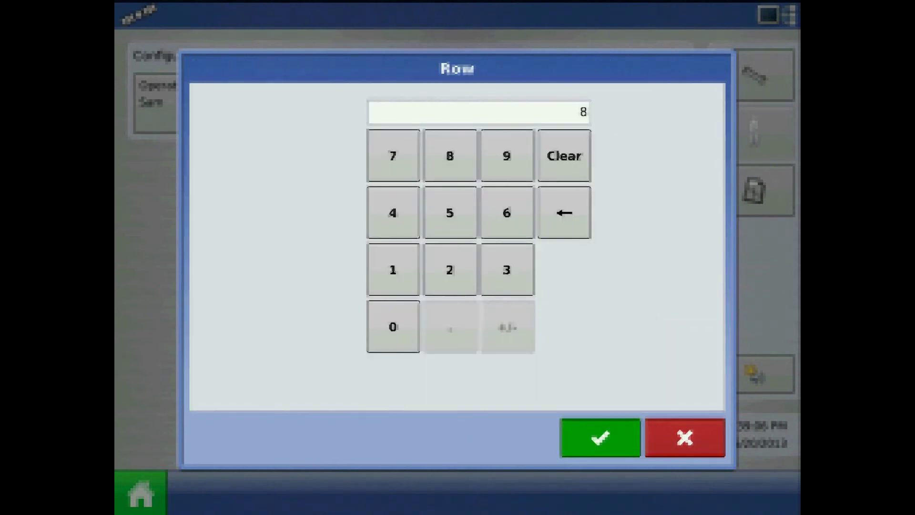
click(600, 436)
click(422, 308)
click(688, 342)
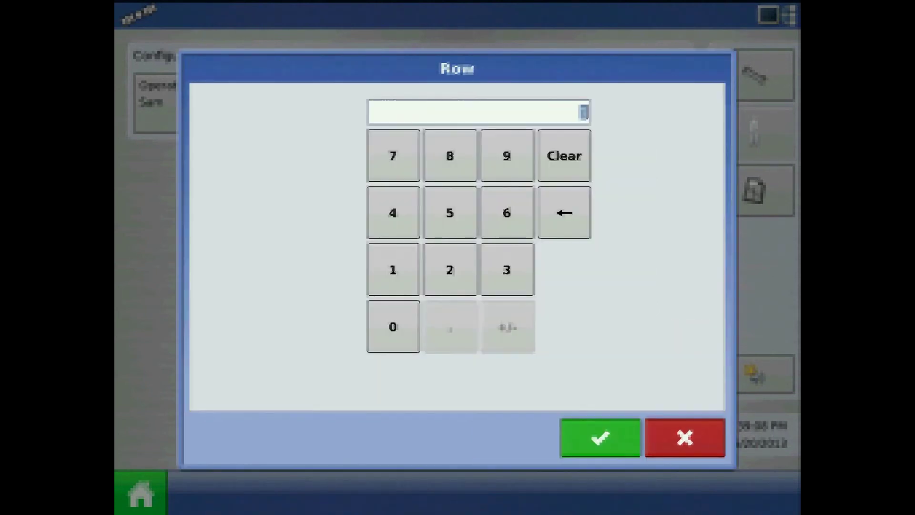
click(393, 269)
click(393, 269)
click(601, 437)
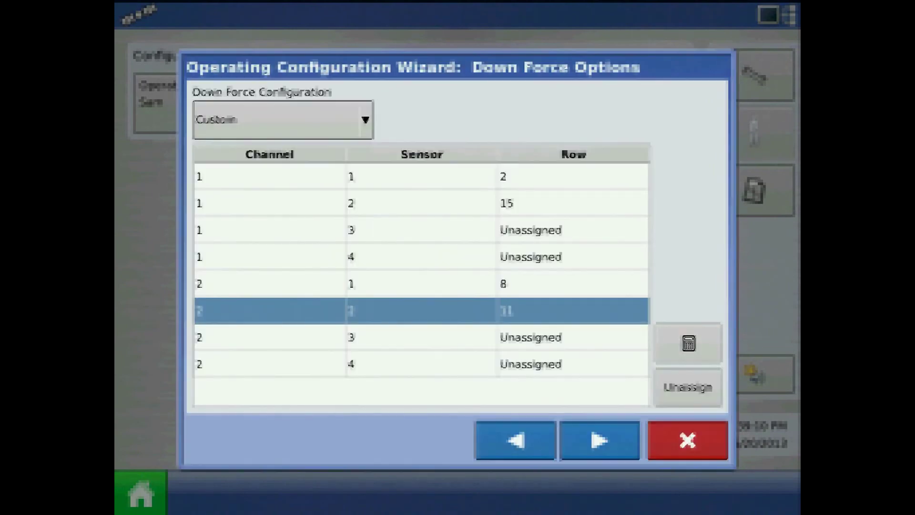
click(600, 439)
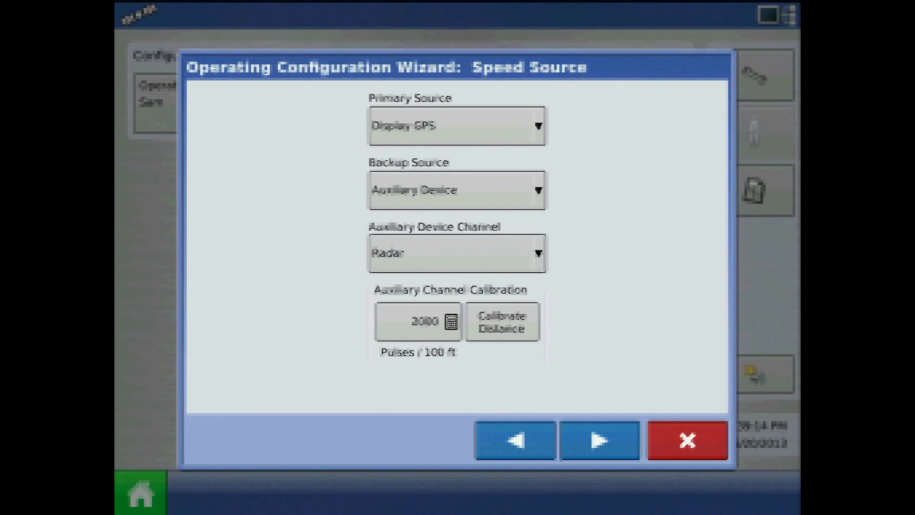
Keep Display GPS as primary speed source and save the configuration 'John Deere 4855, Kinze 3660'
click(457, 126)
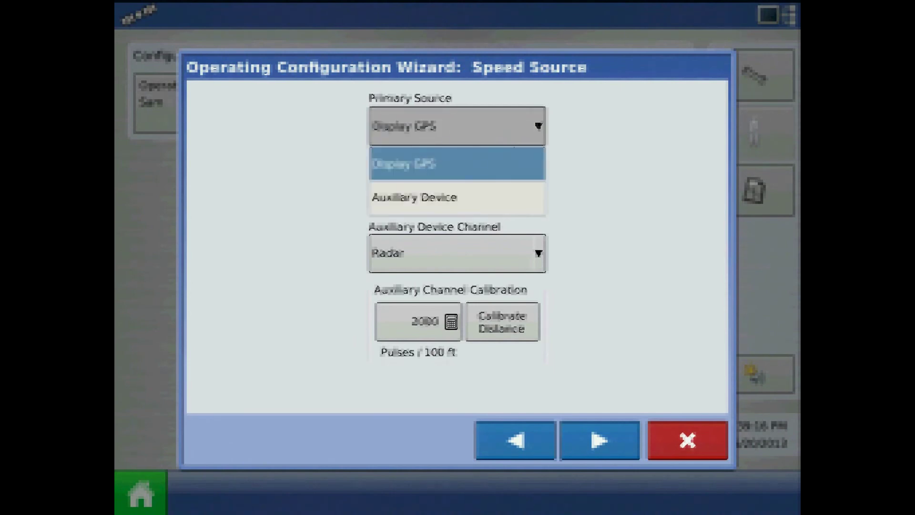
click(456, 163)
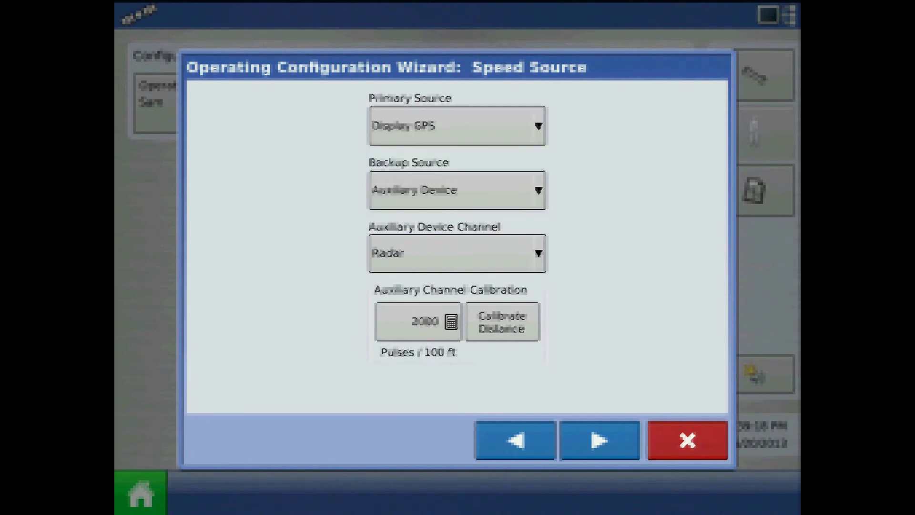
click(599, 441)
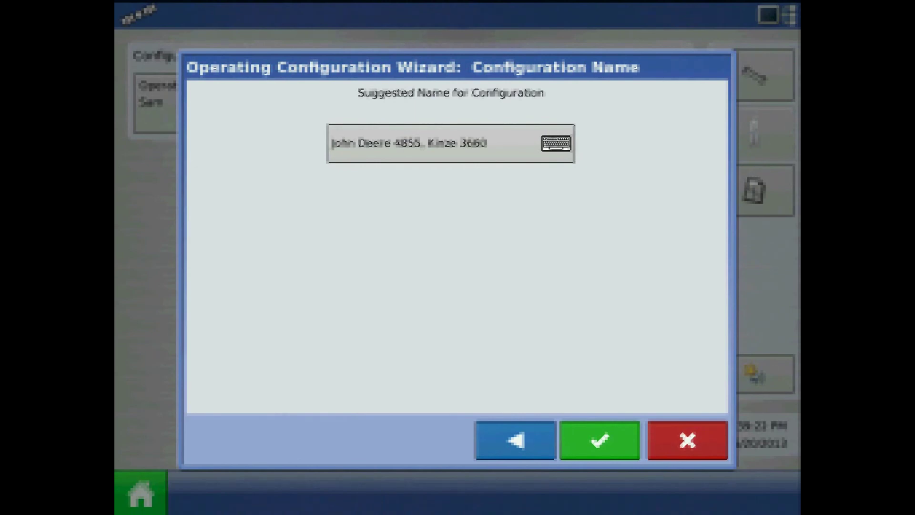
click(600, 439)
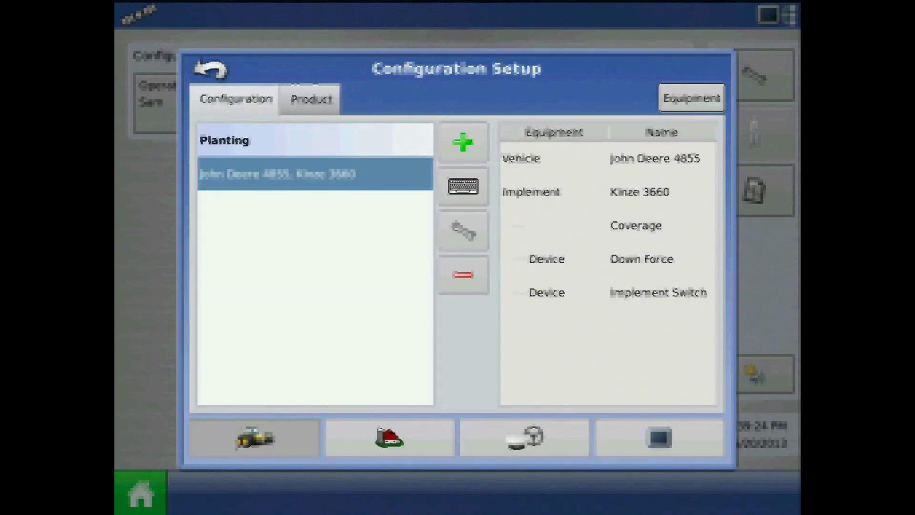